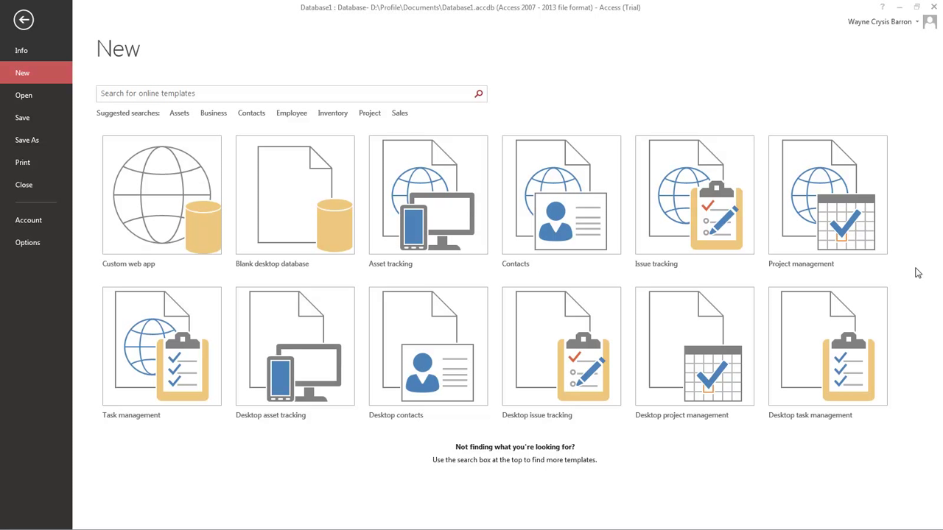
Create a blank desktop database with the file name Database2.accdb in D:\Profile\Documents
left_click(304, 216)
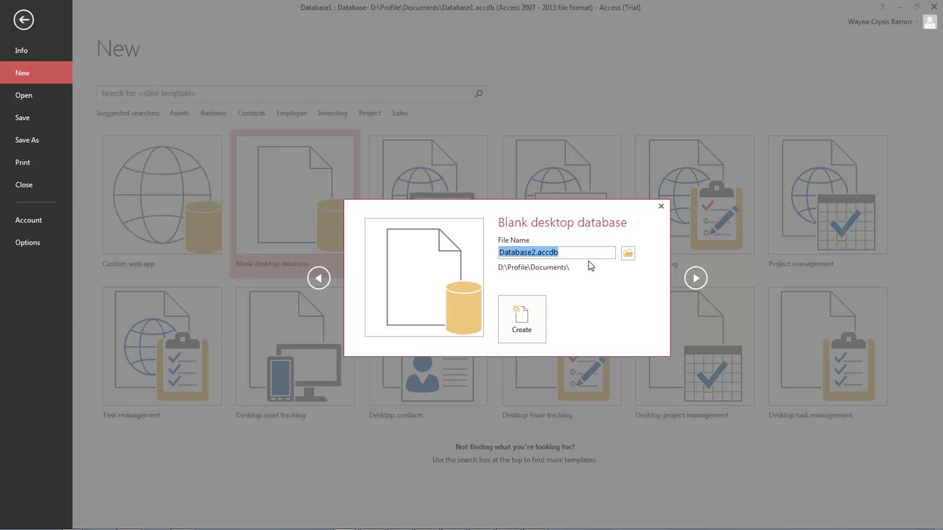
left_click(627, 254)
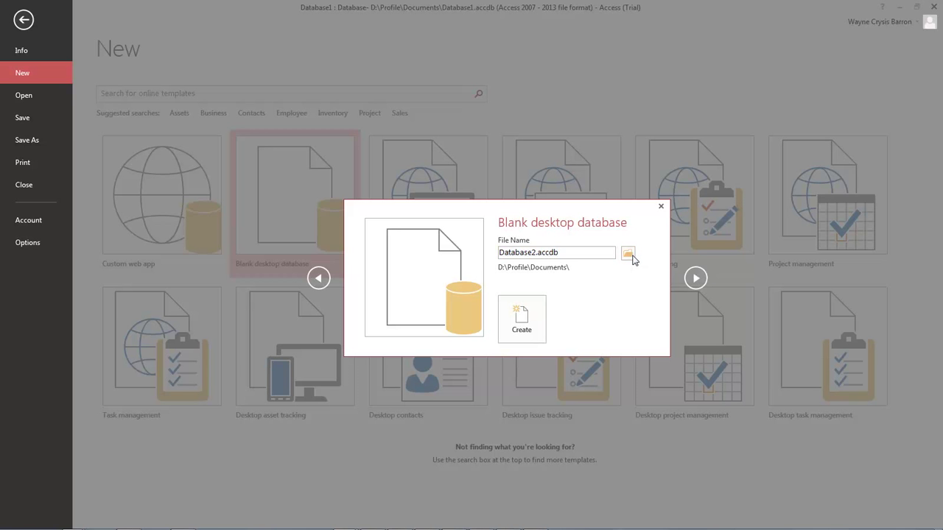
key("Escape")
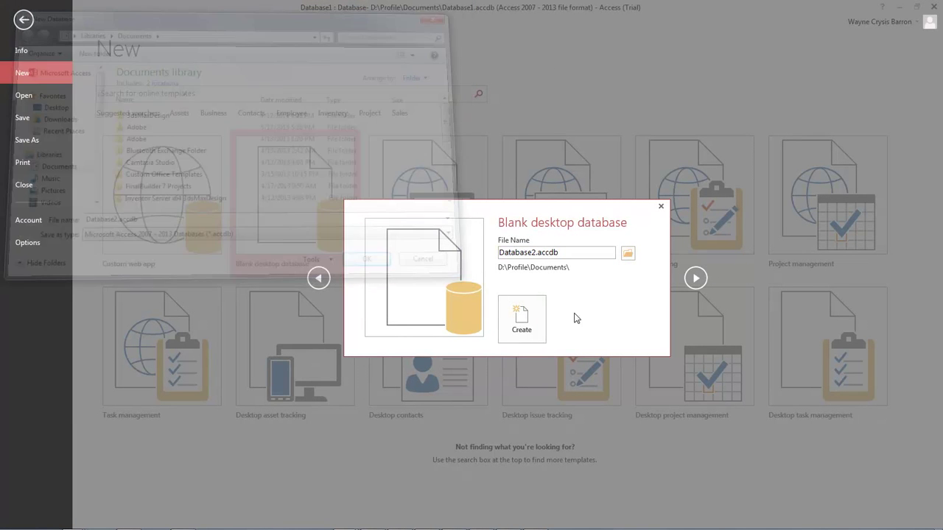
left_click(519, 317)
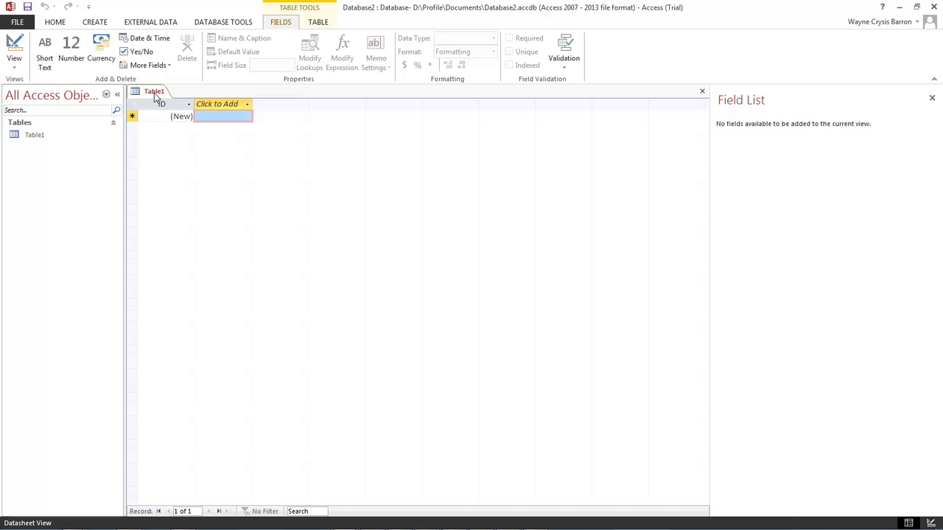
Switch the new table to Design View, saving it under the name Users
right_click(154, 91)
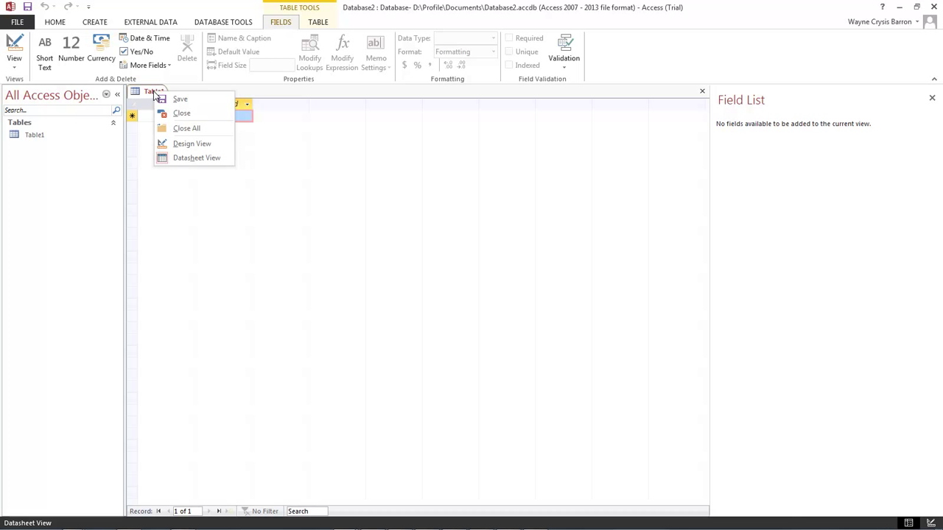
left_click(195, 144)
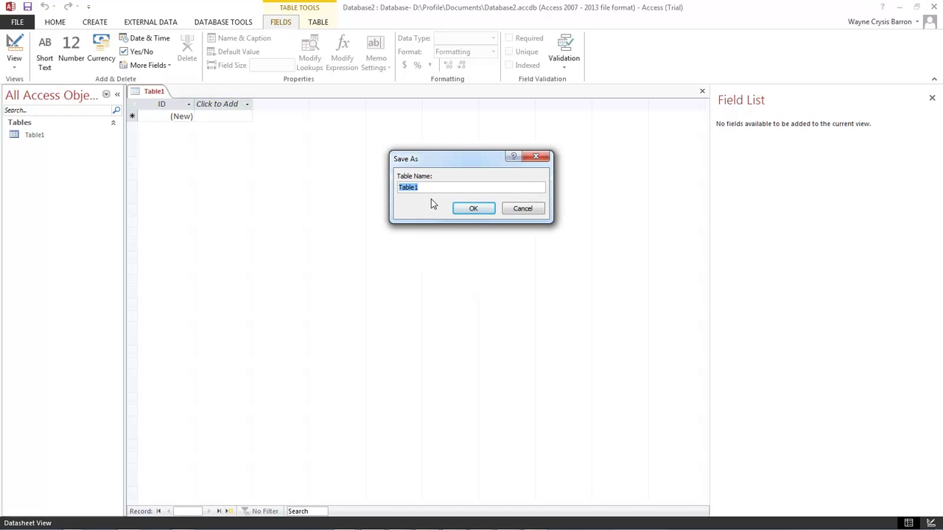
type("Users")
left_click(473, 208)
Add the Short Text fields username and password below the ID field of the Users table
left_click(151, 129)
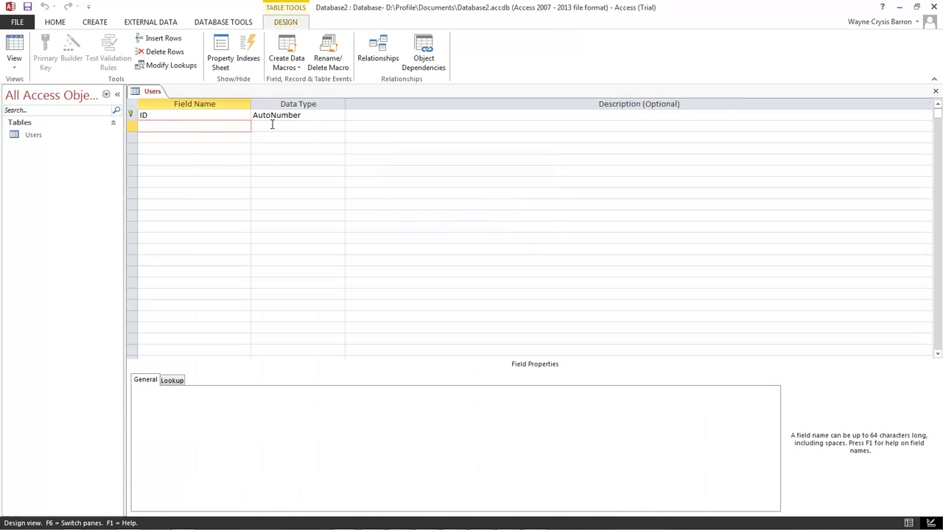
type("username")
key("Tab")
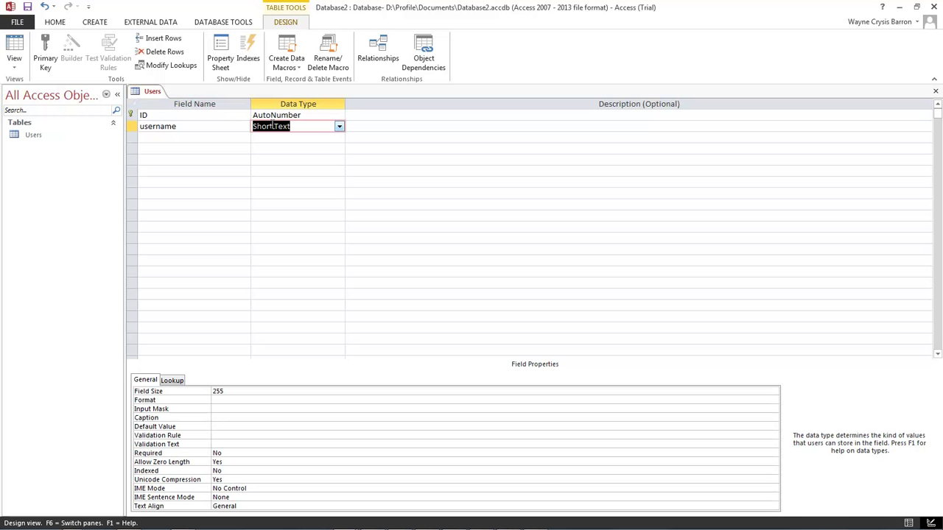
key("Tab")
key("Tab")
type("password")
key("Tab")
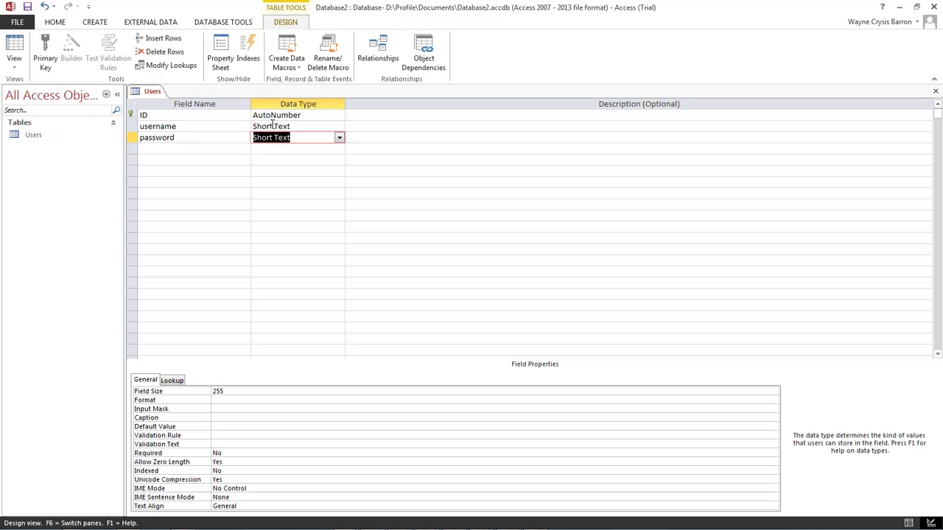
Add the Short Text fields address and state to the Users table
key("Tab")
key("Tab")
type("address")
key("Tab")
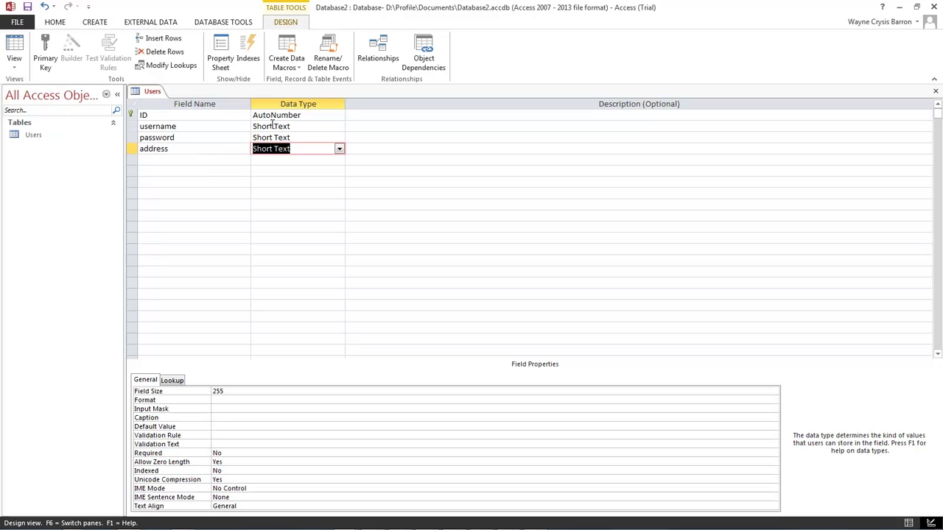
key("Tab")
key("Tab")
type("state")
key("Tab")
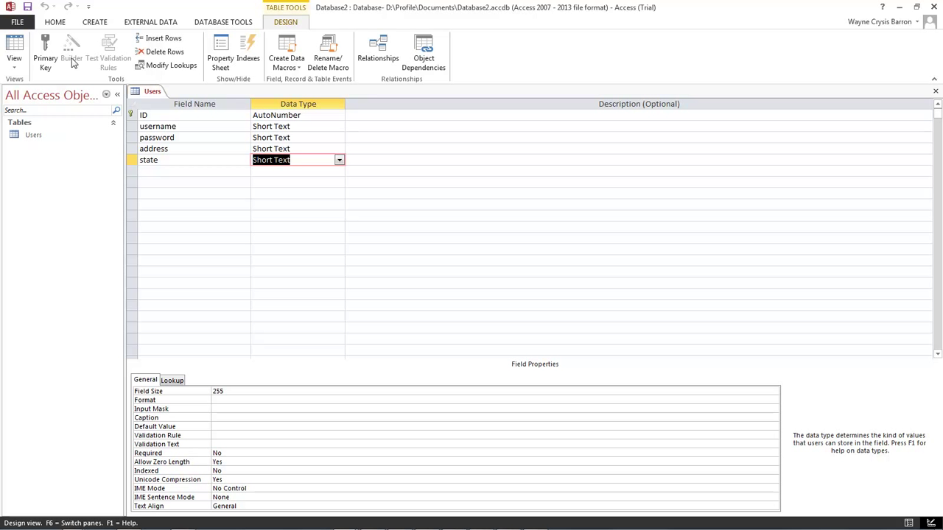
Create a second table and switch it to Design View, saving it under the name Info
left_click(96, 25)
left_click(54, 52)
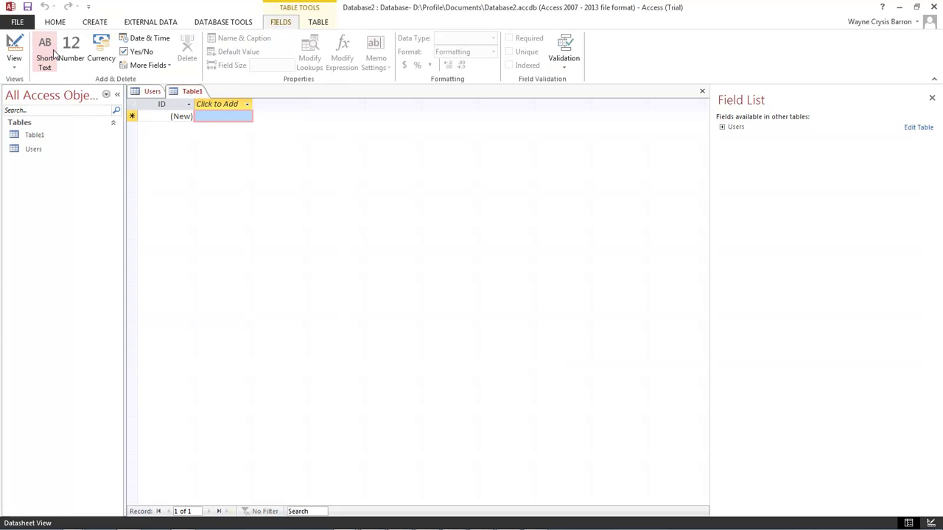
right_click(196, 94)
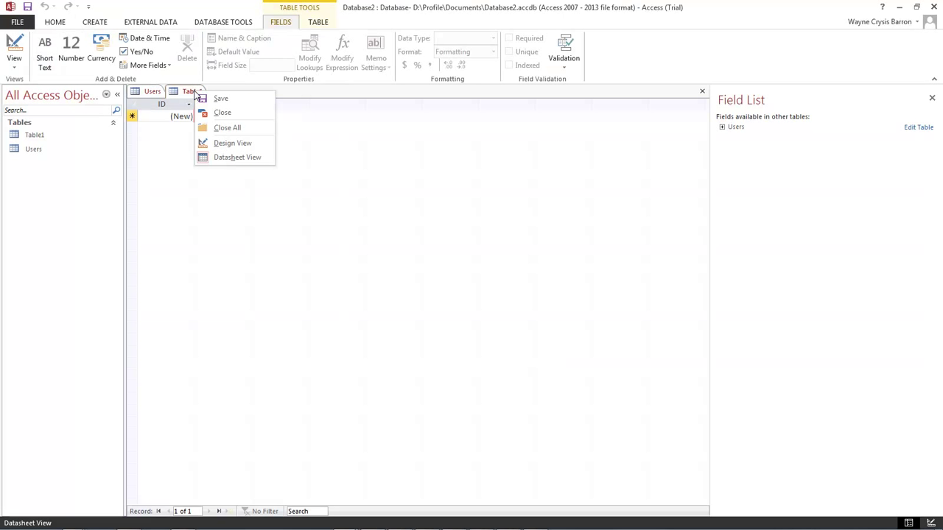
left_click(233, 144)
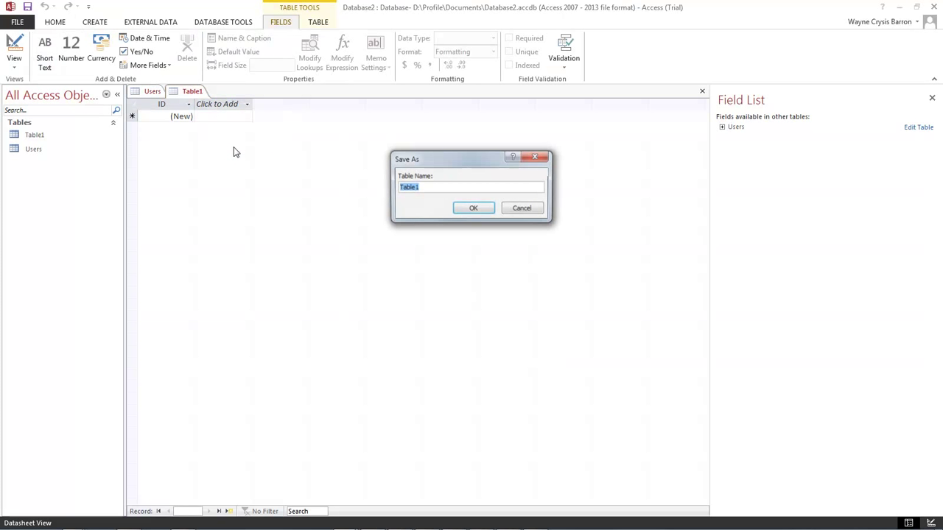
type("Info")
left_click(457, 208)
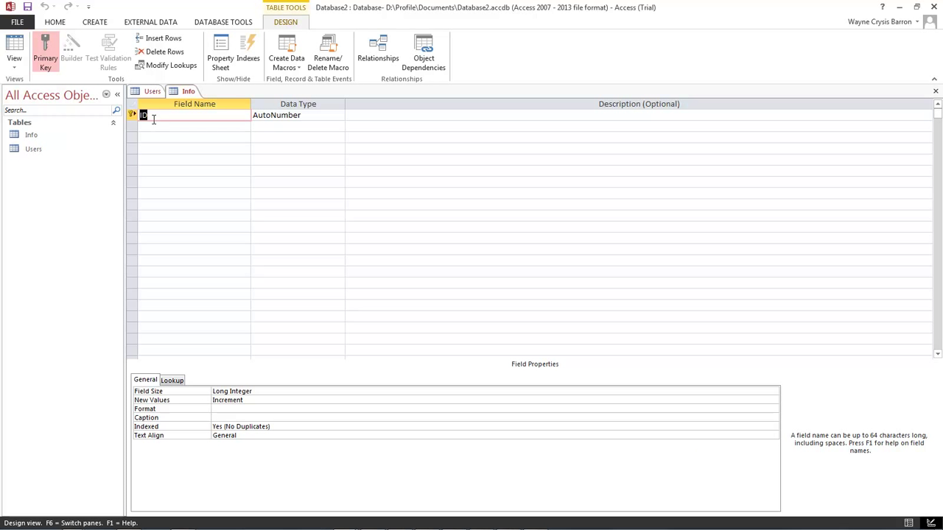
Rename the AutoNumber primary key field of the Info table to InfoID
type("InfoID")
key("Tab")
key("Tab")
key("Tab")
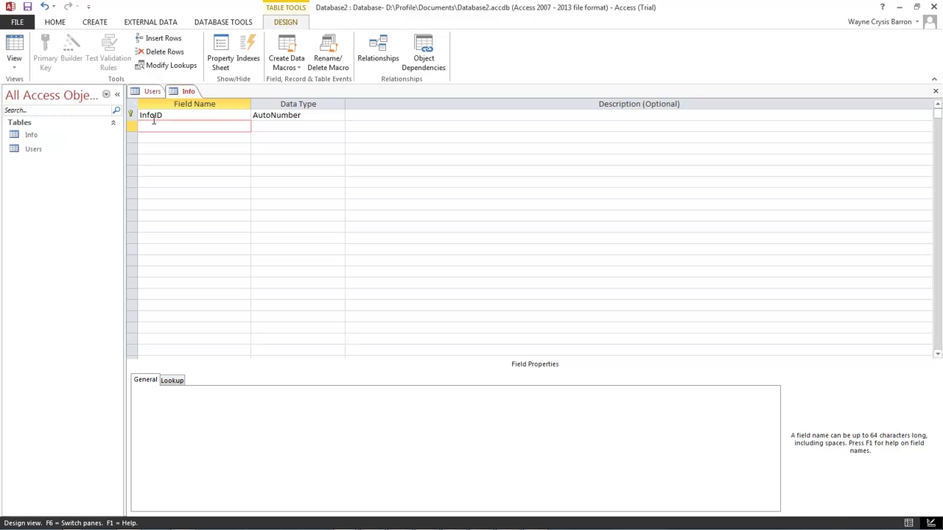
Add a Short Text field ShortDesc and a Long Text field LongDesc to the Info table
type("ShortDesc")
key("Tab")
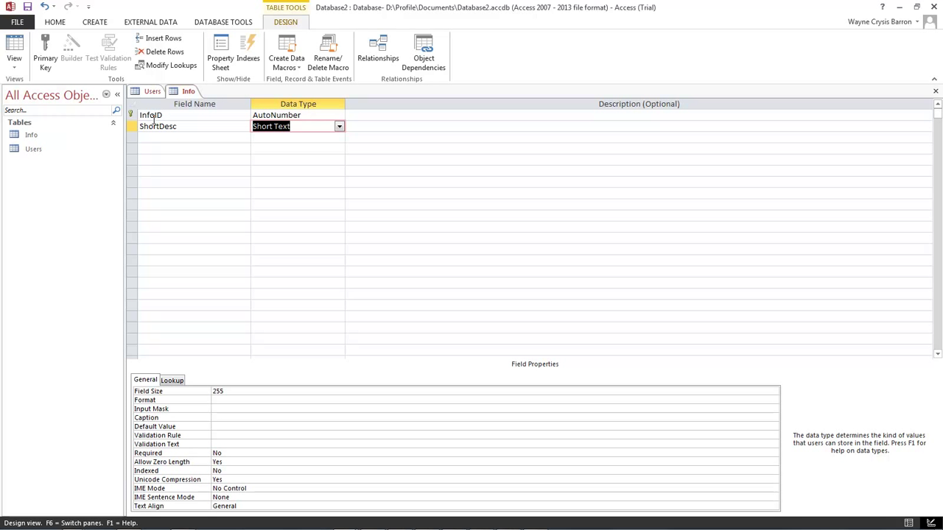
key("Tab")
key("Tab")
type("L")
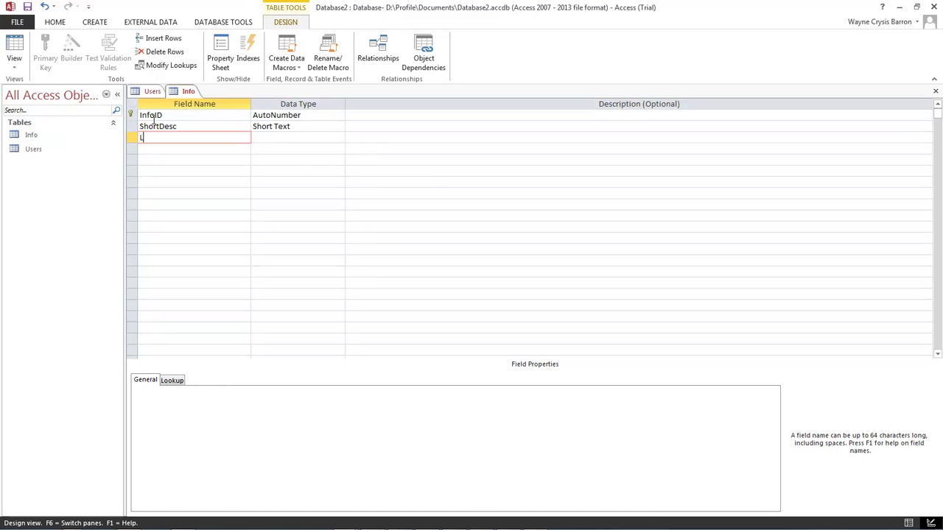
type("ongDesc")
key("Tab")
type("l")
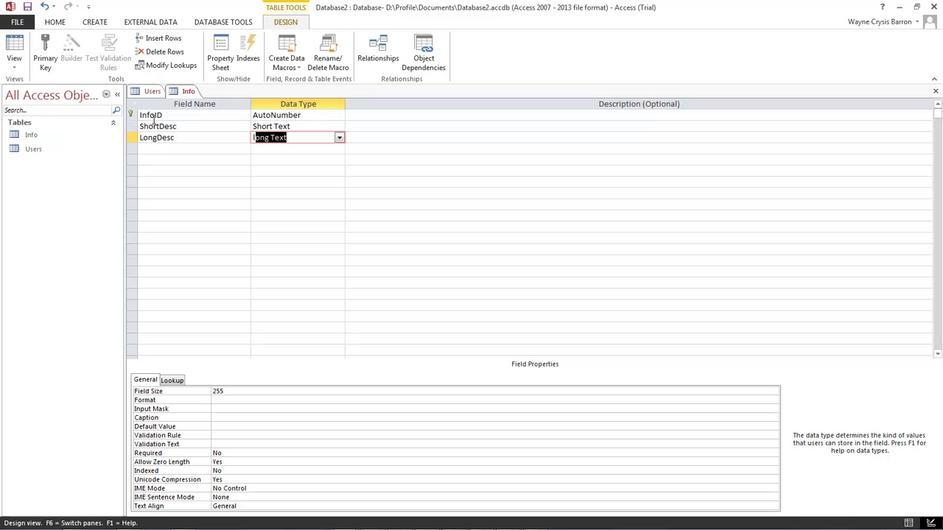
key("Tab")
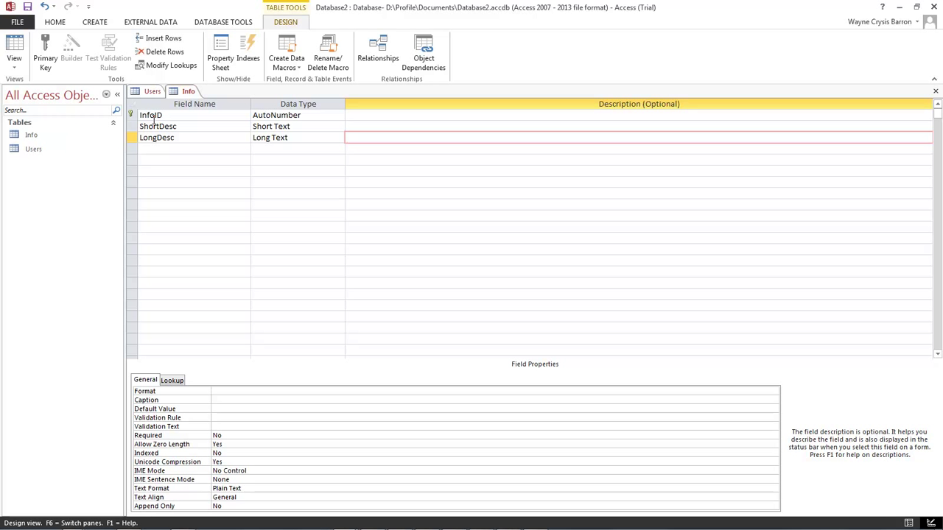
key("Tab")
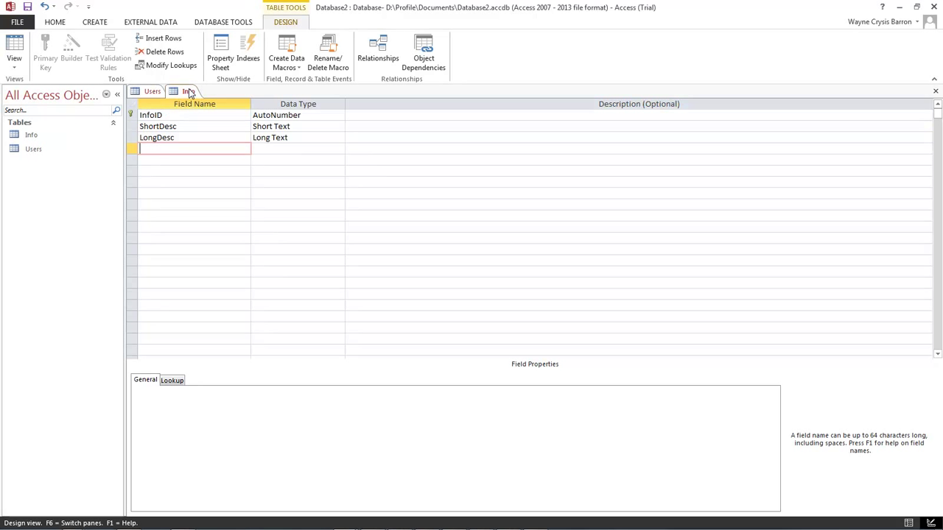
Add a Number field named UID below LongDesc in the Info table and save the table
left_click(155, 92)
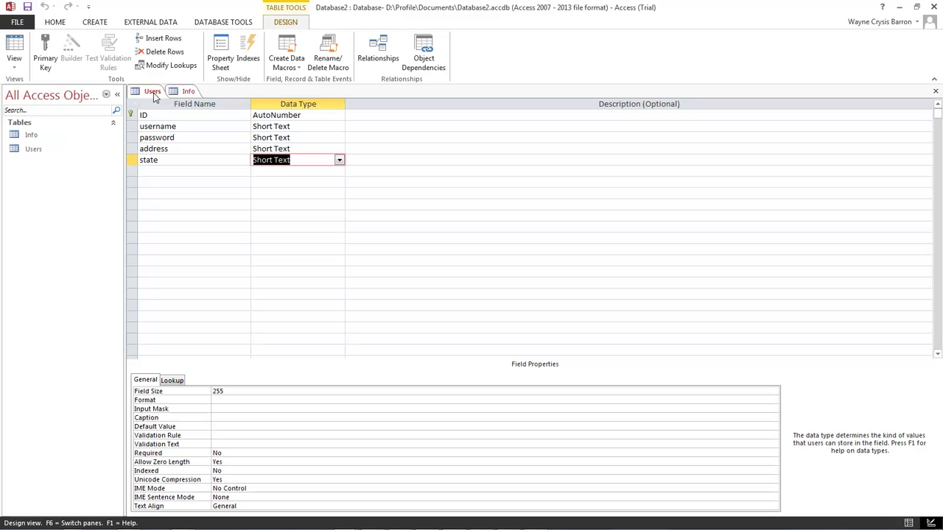
left_click(188, 92)
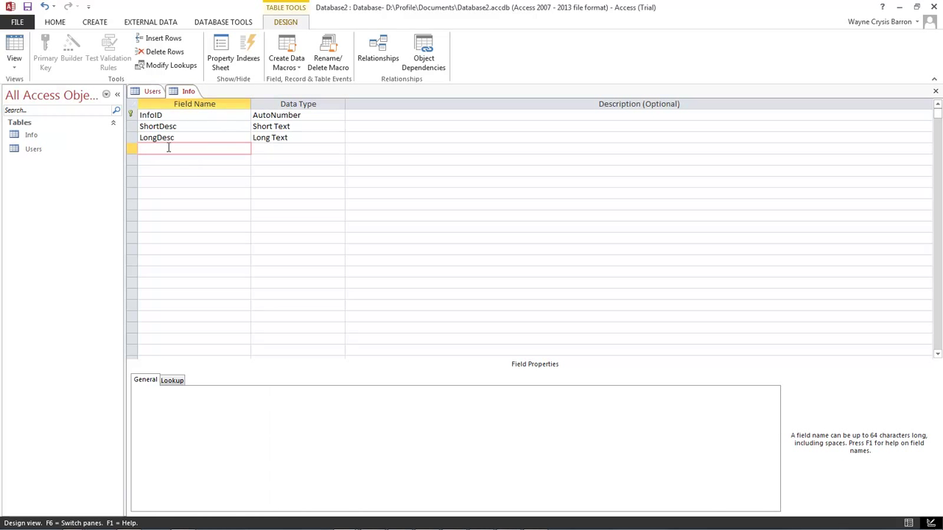
type("UID")
key("Tab")
type("N")
key("Tab")
key("ctrl+s")
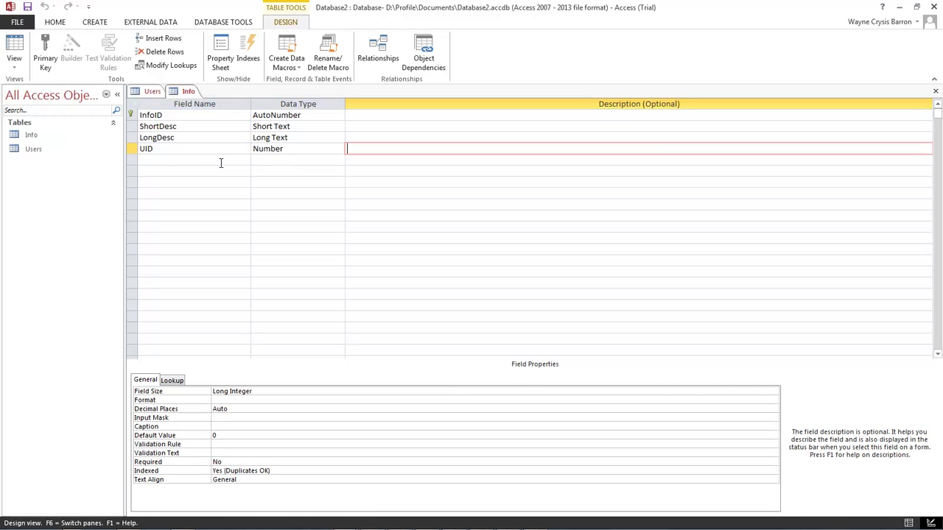
Rename the ID primary key field of the Users table to UID, matching the field in the Info table
left_click(152, 91)
left_click(186, 92)
left_click(151, 92)
left_click(186, 91)
left_click(153, 92)
left_click(155, 114)
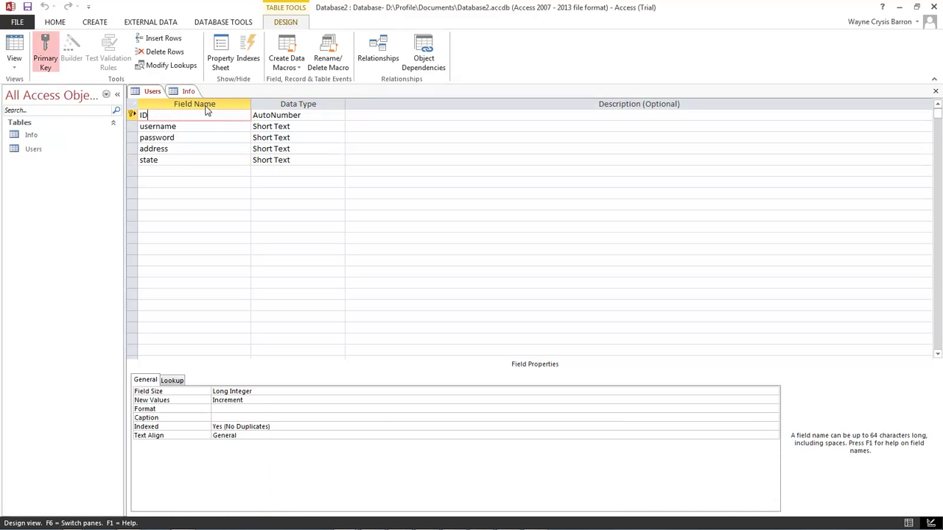
double_click(154, 114)
type("UID")
left_click(171, 92)
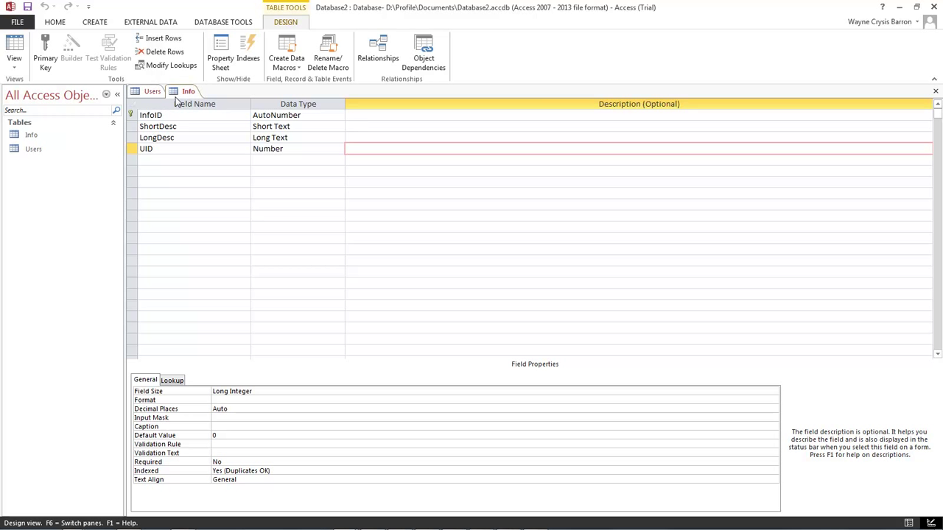
left_click(152, 92)
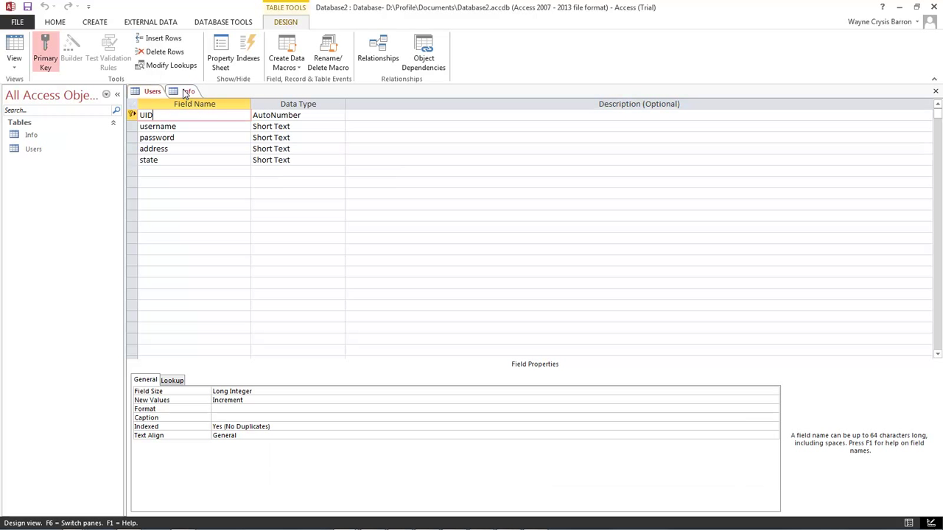
Close the Info and Users table designs
right_click(184, 93)
left_click(185, 111)
right_click(154, 93)
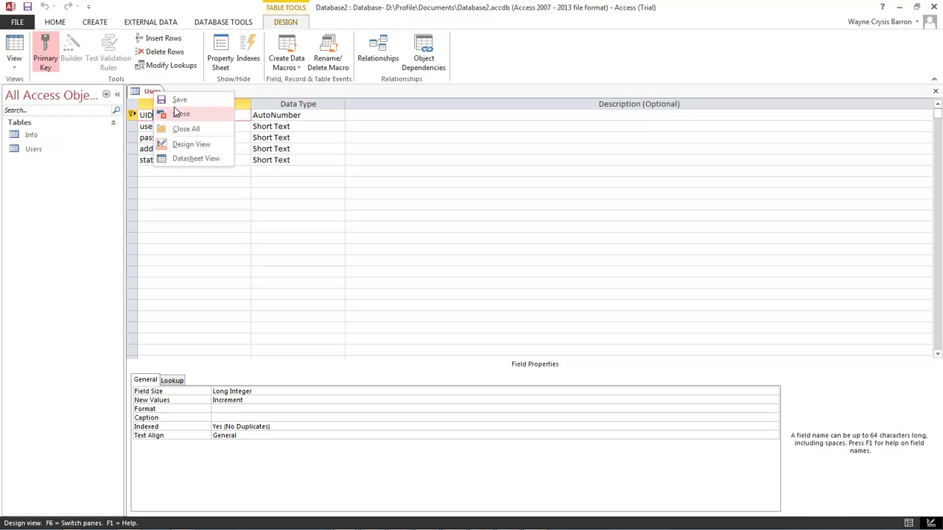
left_click(176, 112)
Open the Users table and add a record with username testuser, the account password, the street address and state NC
double_click(33, 151)
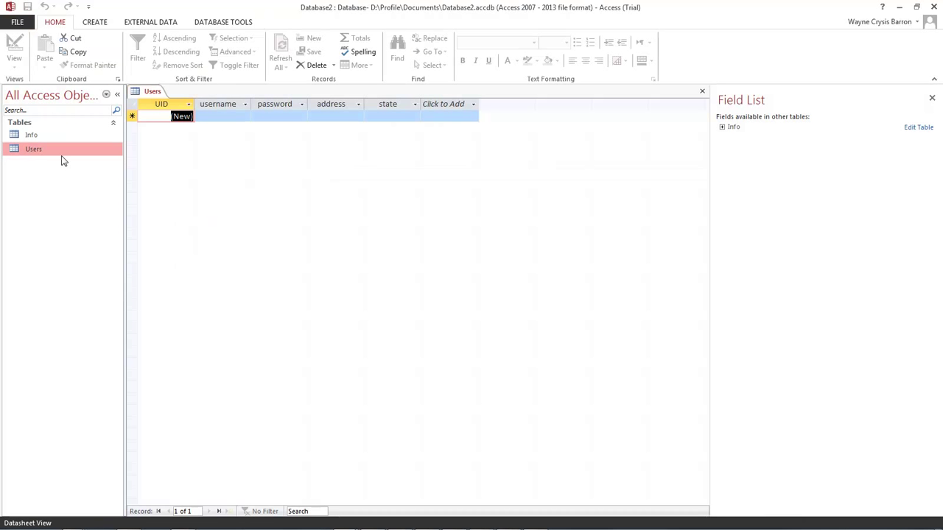
left_click(225, 117)
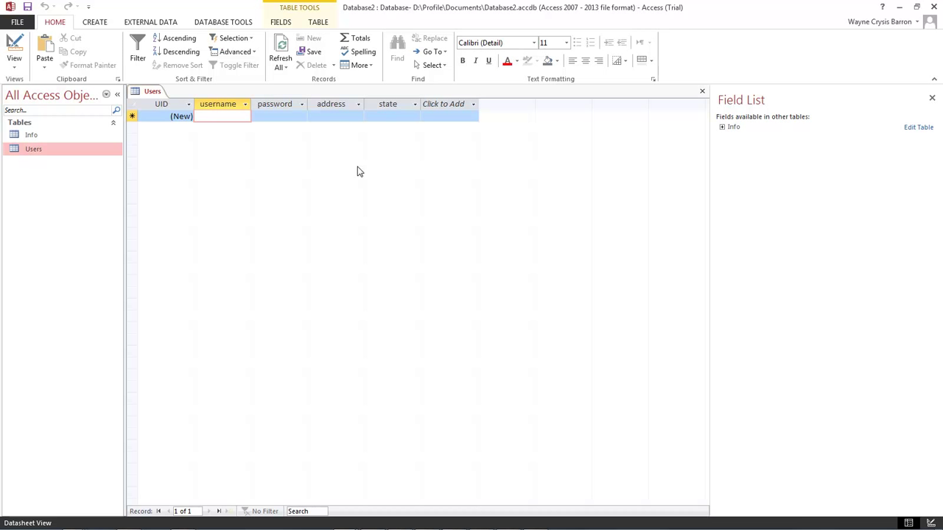
type("testuser")
key("Tab")
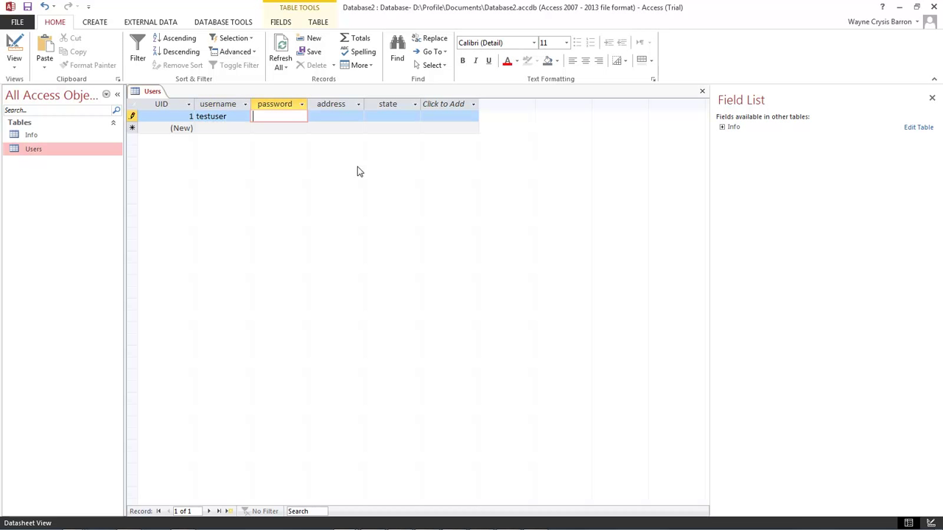
type("mypassword")
key("Tab")
type("12")
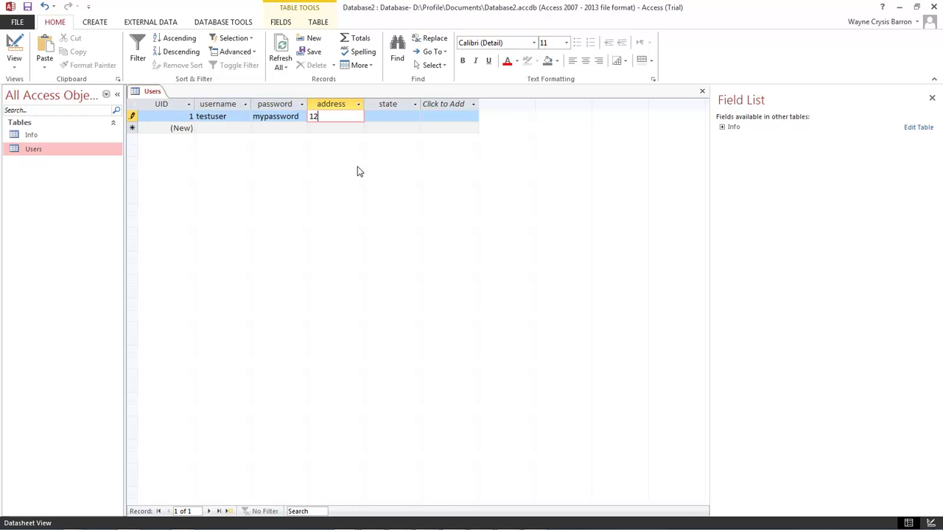
type("34 main street")
key("Tab")
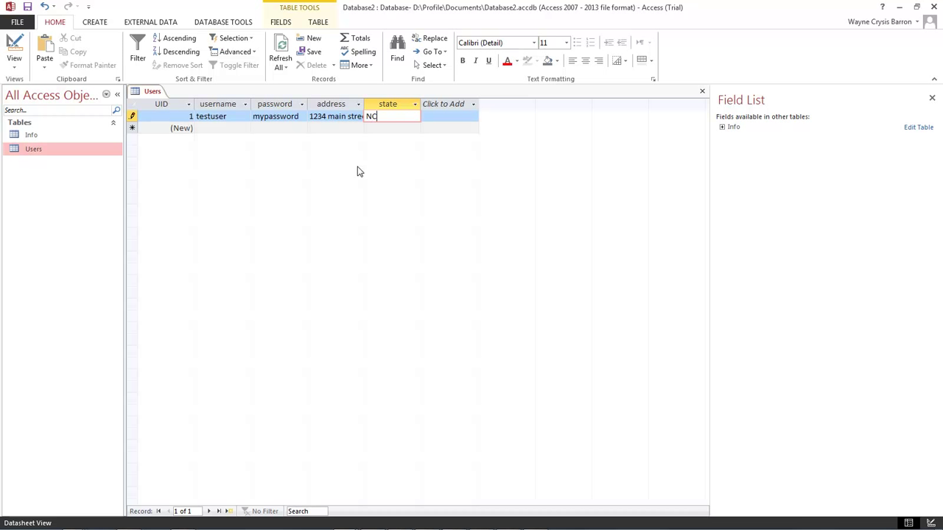
key("Tab")
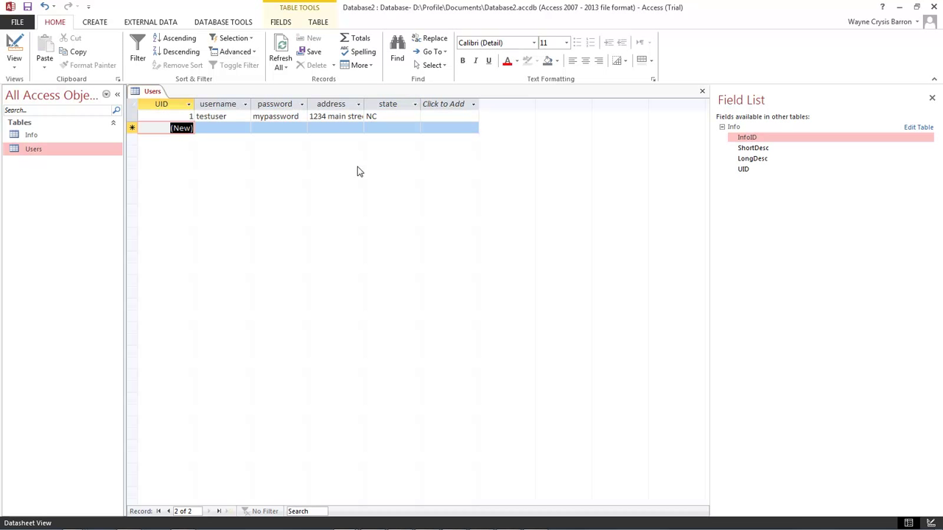
Open the Info table, compare its columns with those of the Users table, and close Info again
double_click(44, 138)
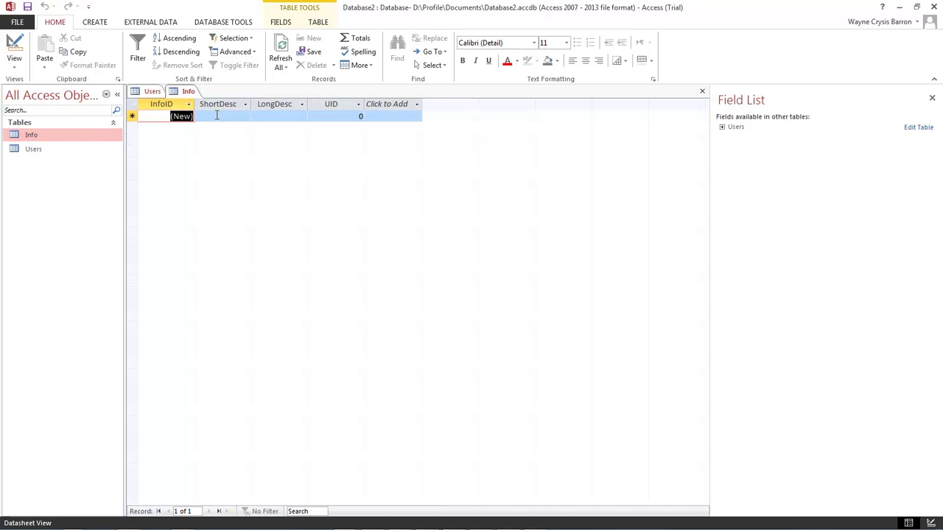
left_click(152, 91)
left_click(184, 92)
left_click(152, 91)
left_click(184, 92)
left_click(157, 92)
left_click(177, 93)
left_click(152, 91)
left_click(177, 94)
right_click(187, 96)
left_click(210, 114)
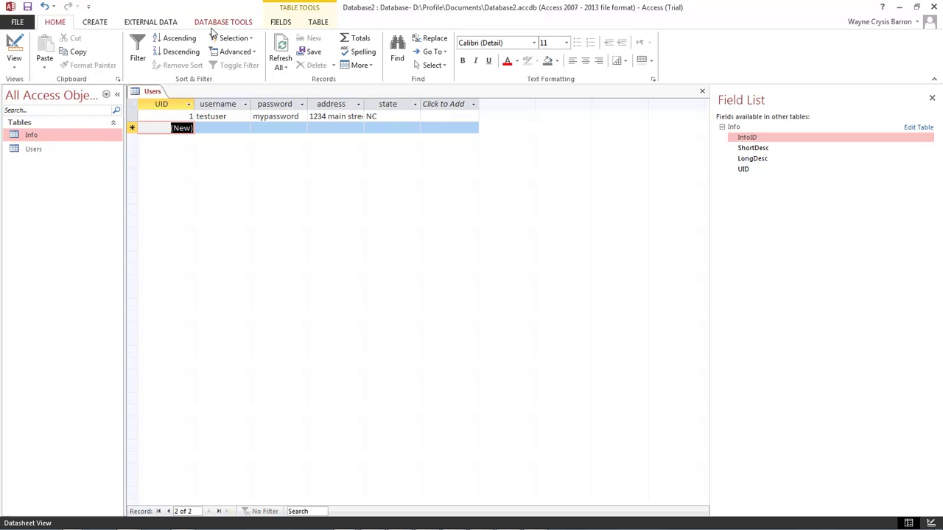
Open the database relationships layout and add both the Info and Users tables to it
left_click(223, 23)
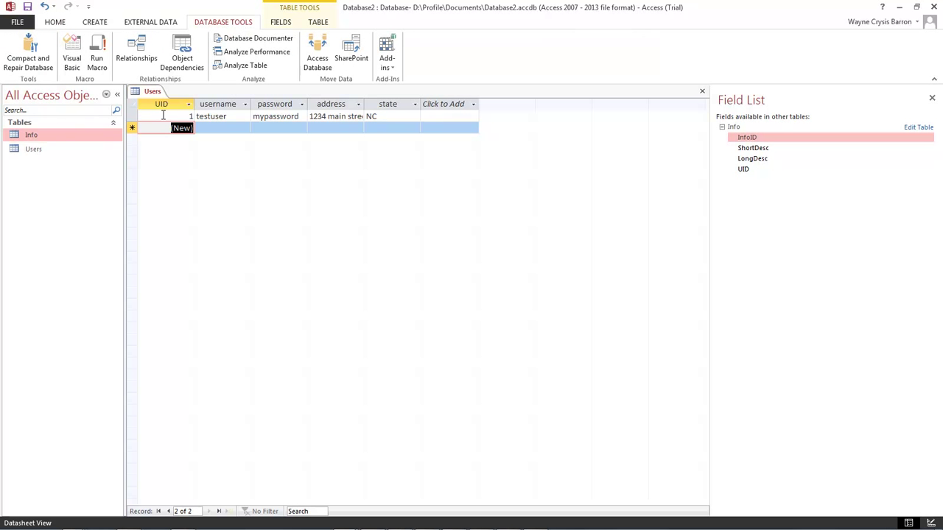
left_click(138, 56)
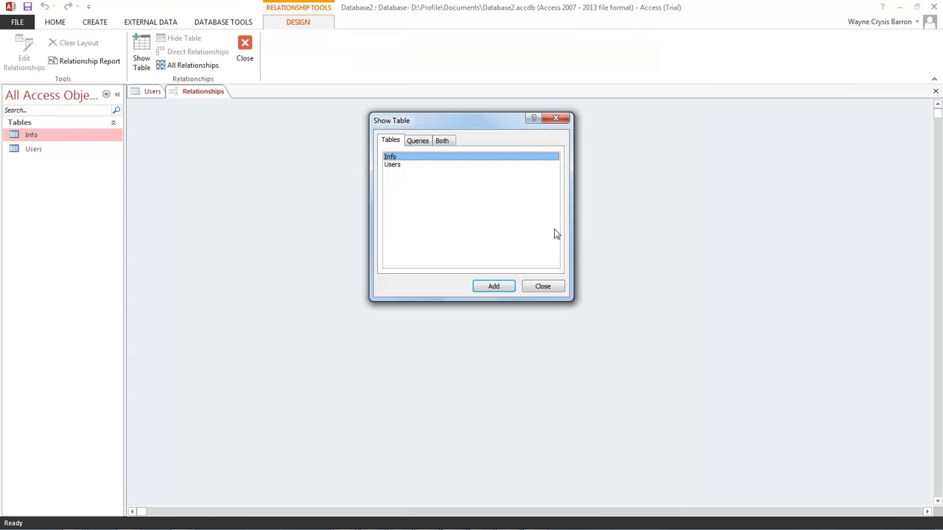
left_click(404, 165, "shift")
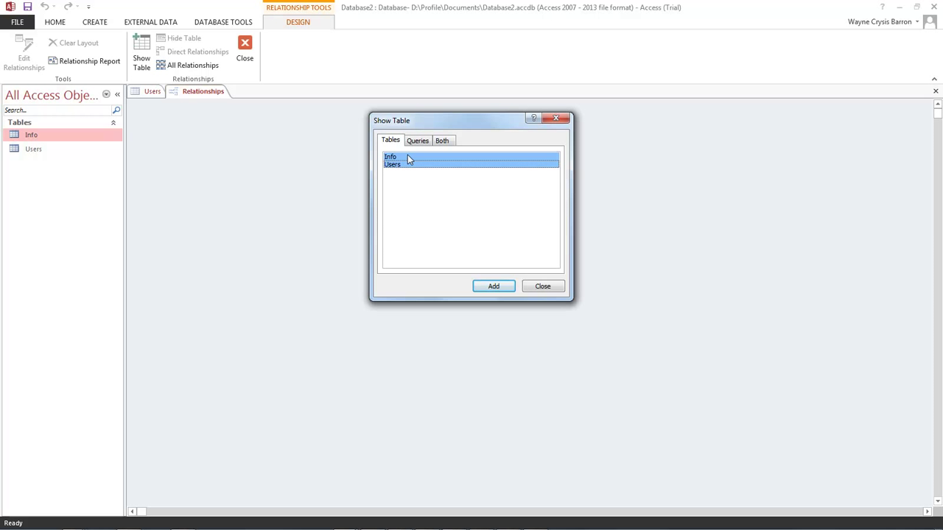
left_click(501, 288)
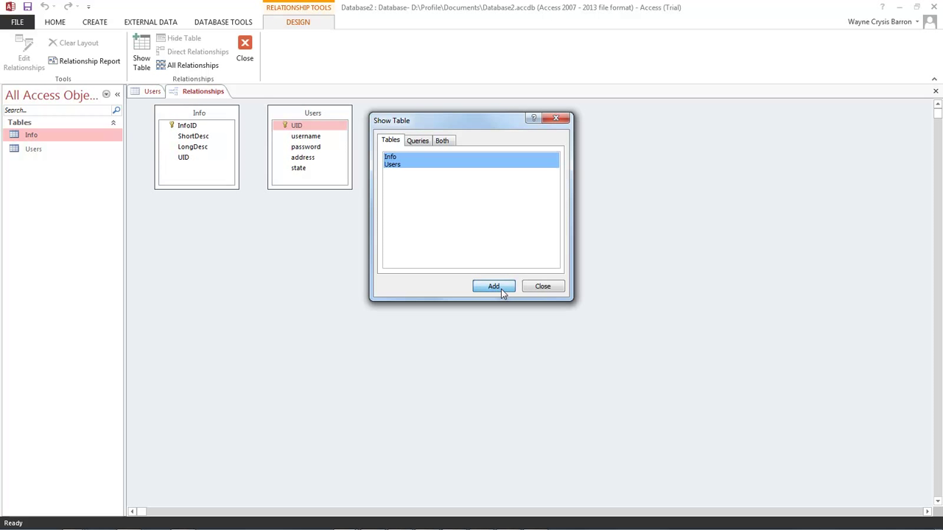
left_click(547, 288)
Create a relationship from the UID field of Users to the UID field of Info, and close the relationships layout
left_click(296, 127)
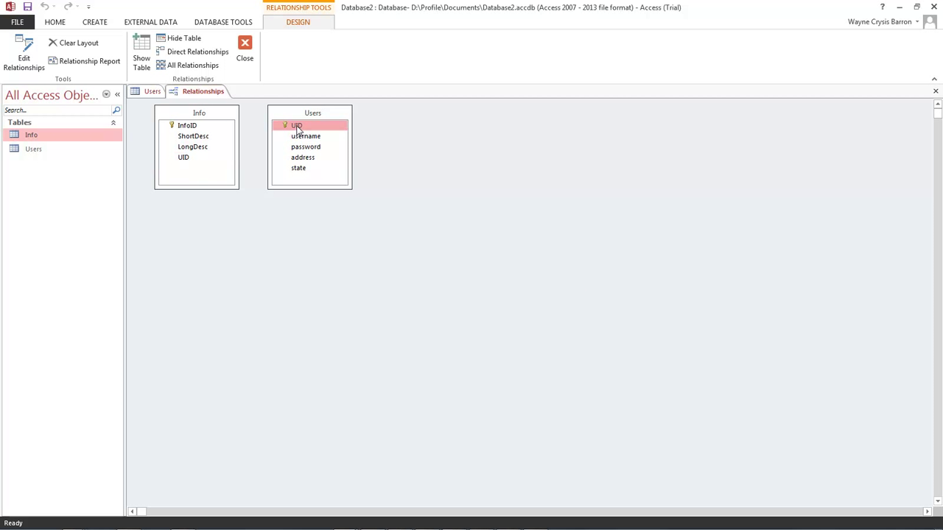
left_click_drag(297, 126, 186, 163)
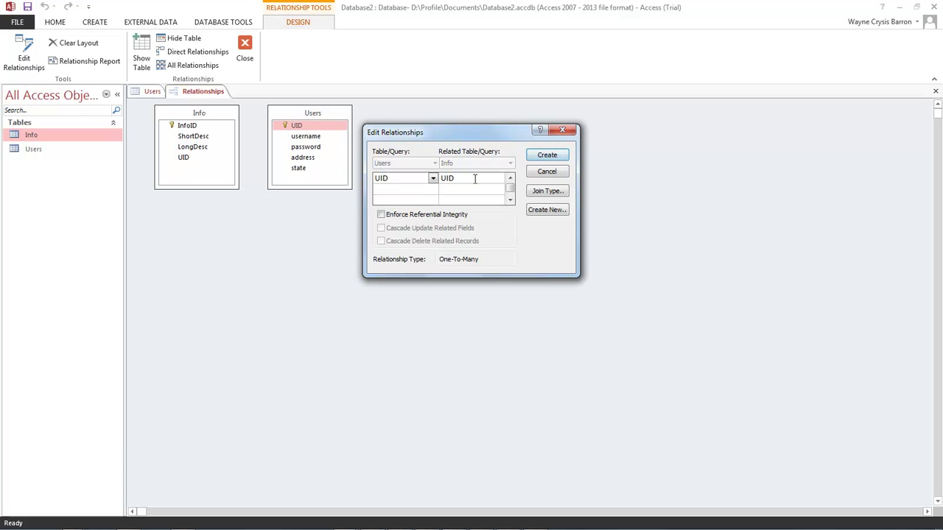
left_click(556, 158)
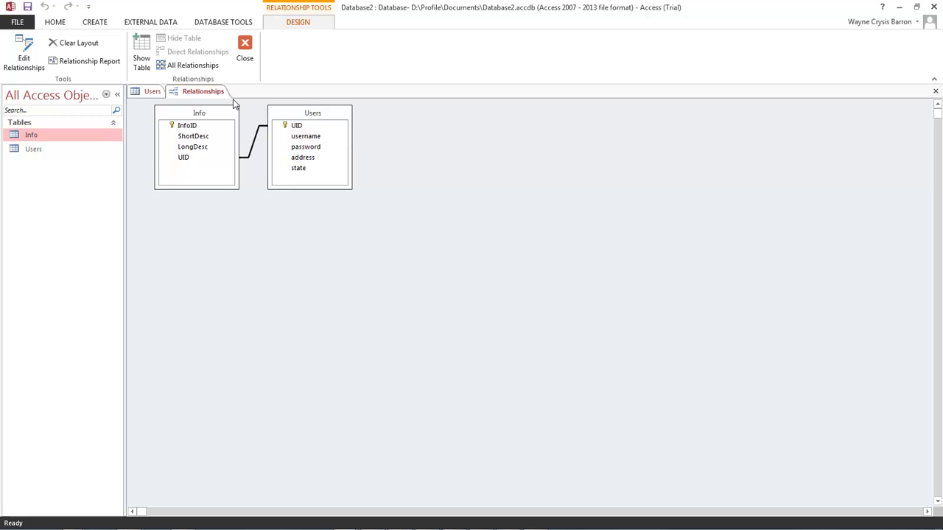
right_click(205, 92)
left_click(232, 112)
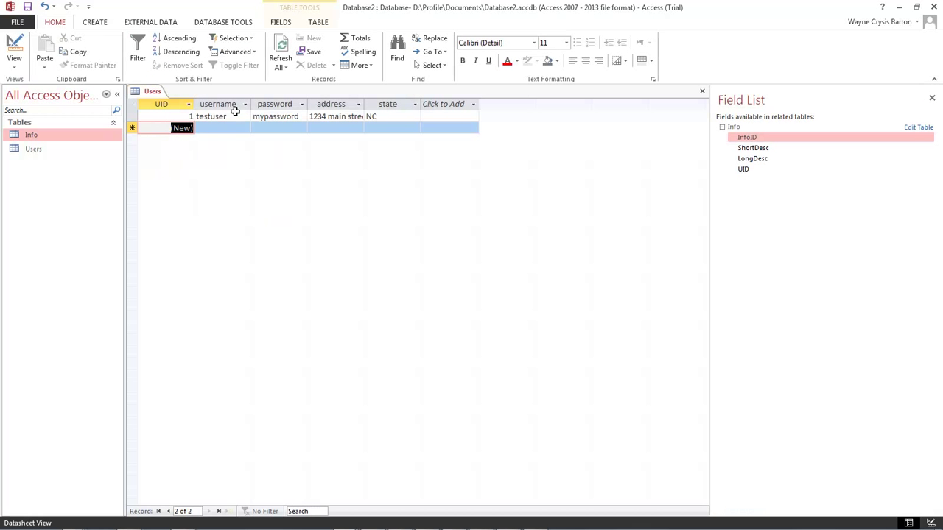
Close and reopen the Users table, and expand the related Info records under the testuser record
right_click(144, 93)
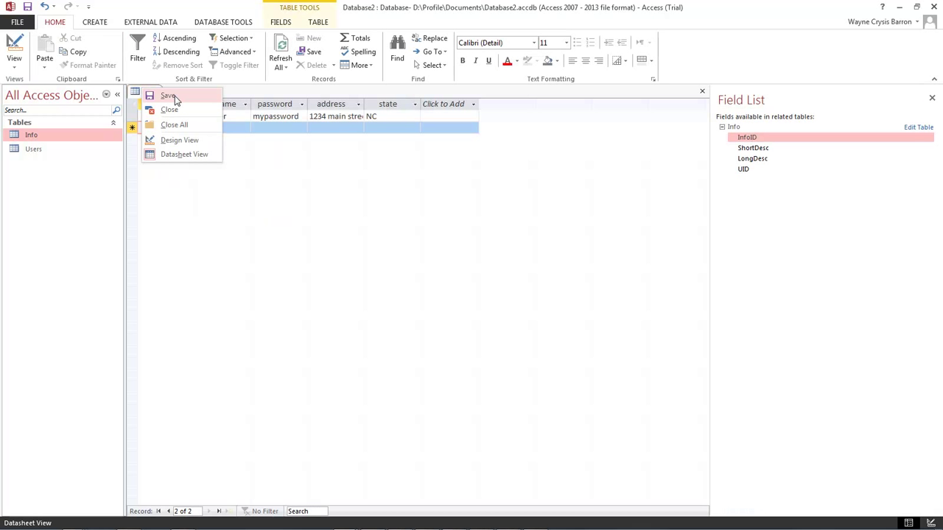
left_click(184, 112)
double_click(37, 150)
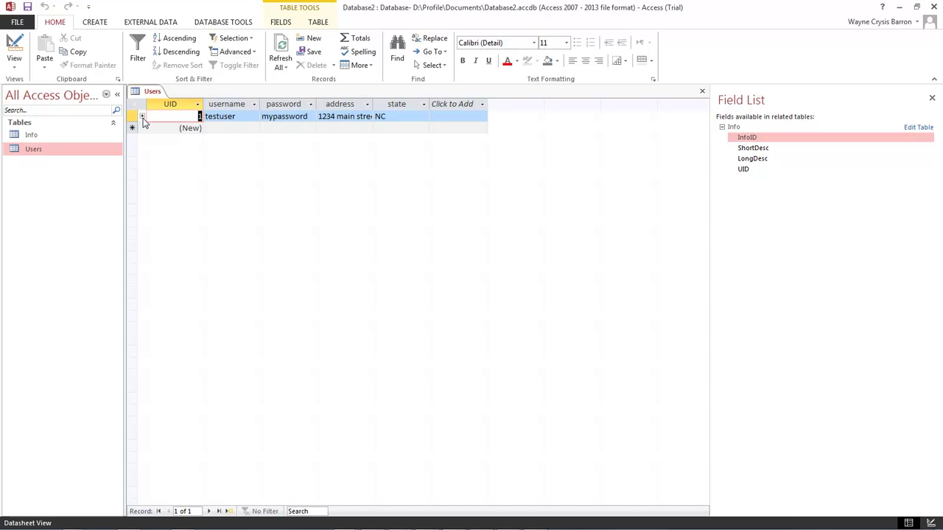
left_click(142, 118)
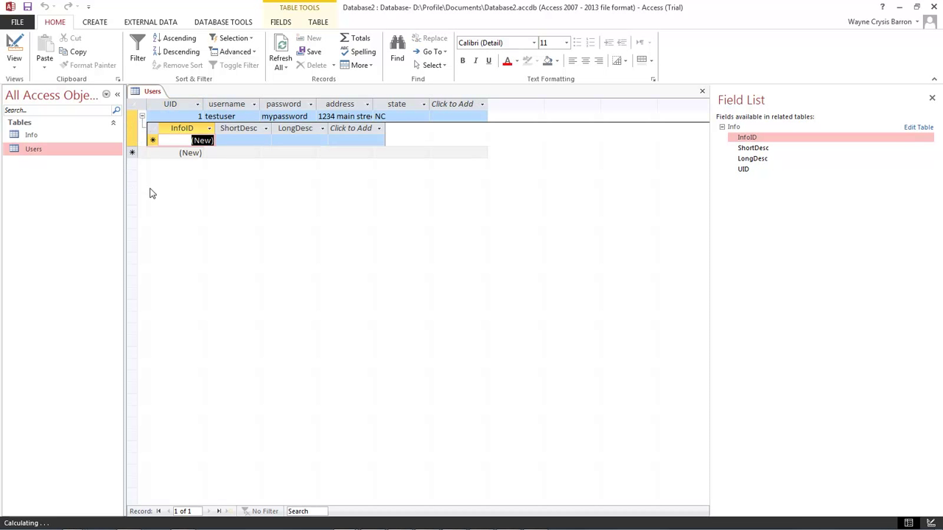
Add a related Info record for testuser with ShortDesc "test users information goes here" and LongDesc "this is a very long string of tex", and collapse it
left_click(237, 141)
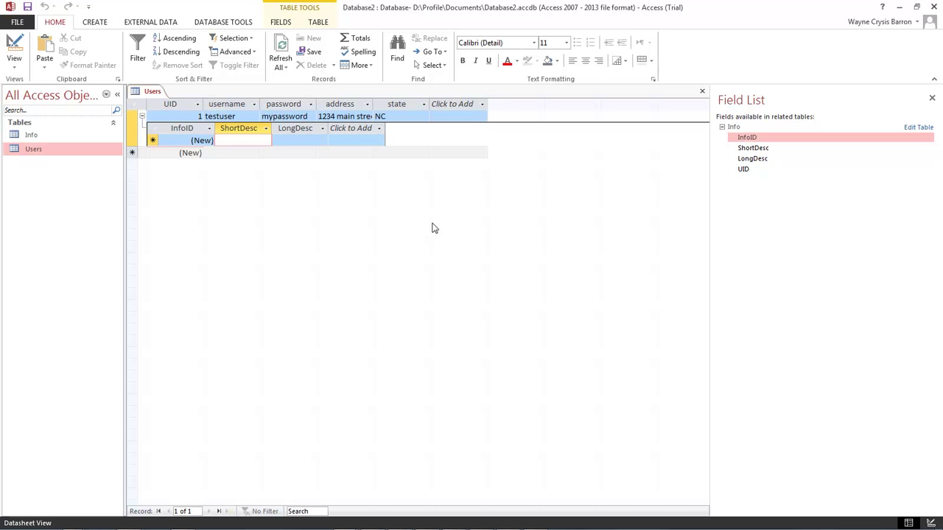
type("User")
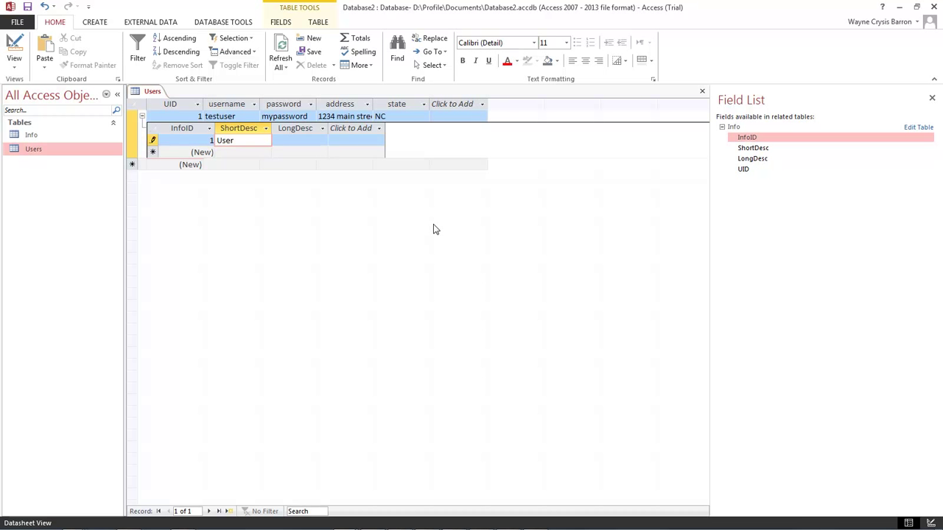
key("BackSpace")
key("BackSpace")
type("test users information goes here")
key("Tab")
type("this")
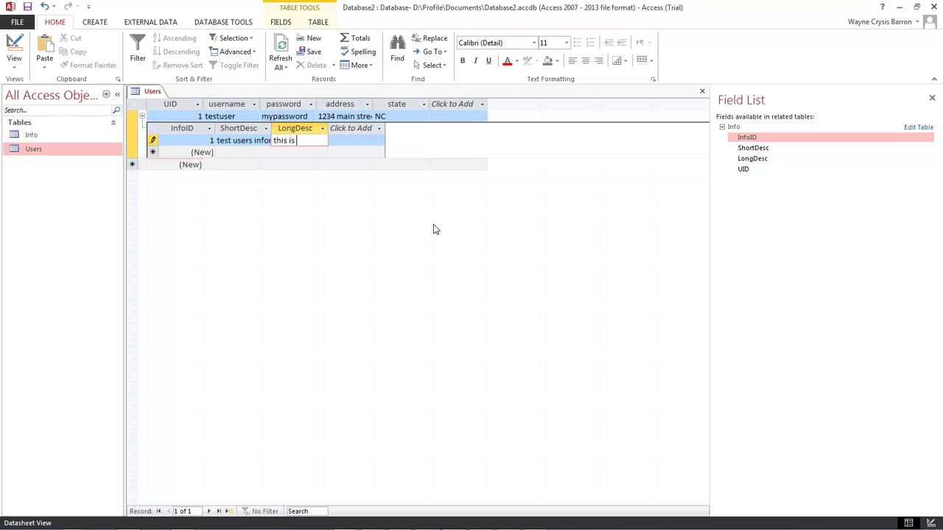
type(" is a very long string of tex")
left_click(142, 115)
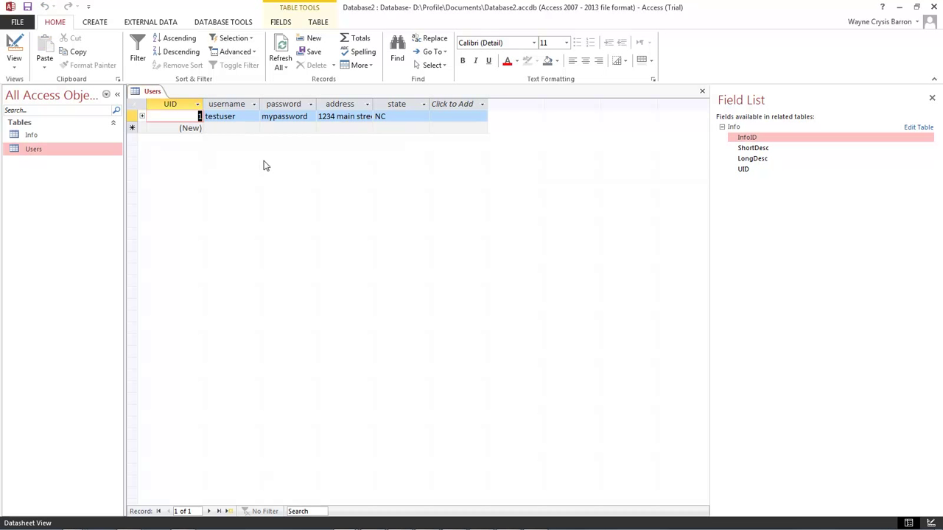
Compare the related record nested under testuser in the Users table with the matching record and UID in the Info table
left_click(142, 115)
left_click(141, 116)
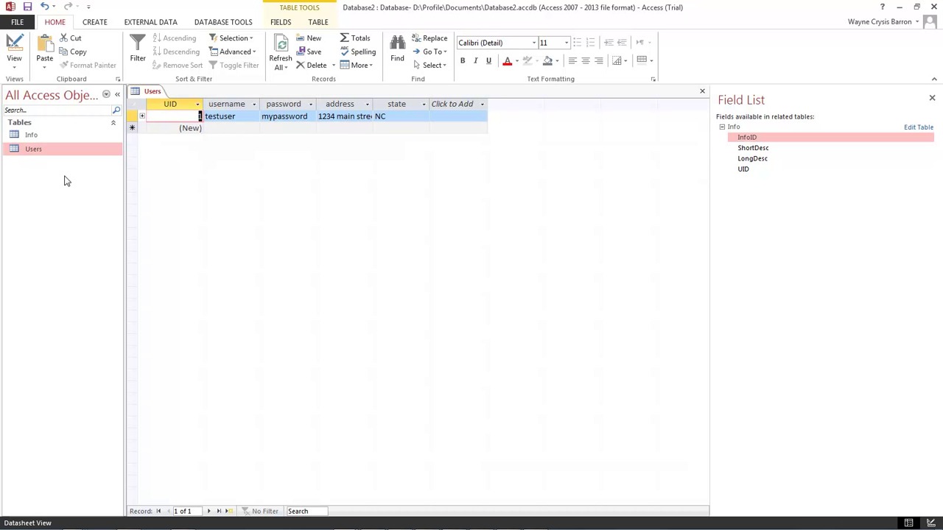
double_click(23, 135)
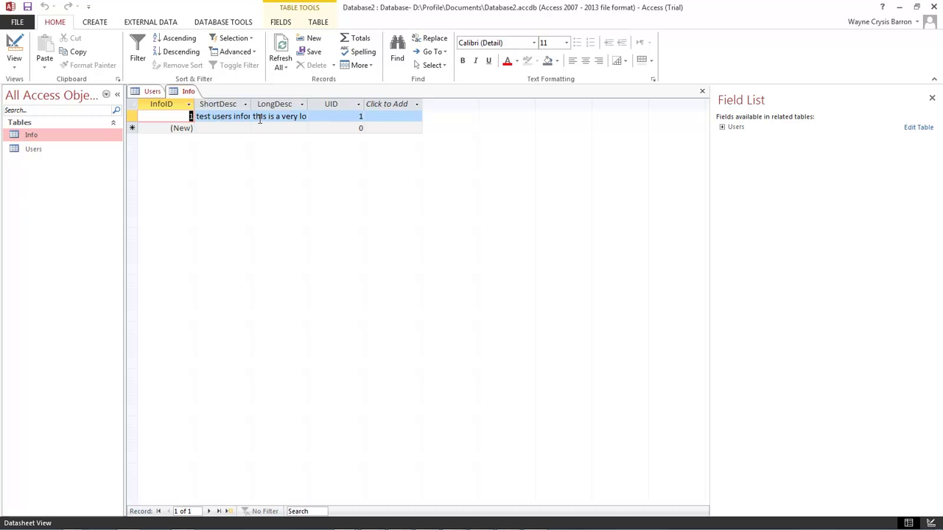
left_click(152, 91)
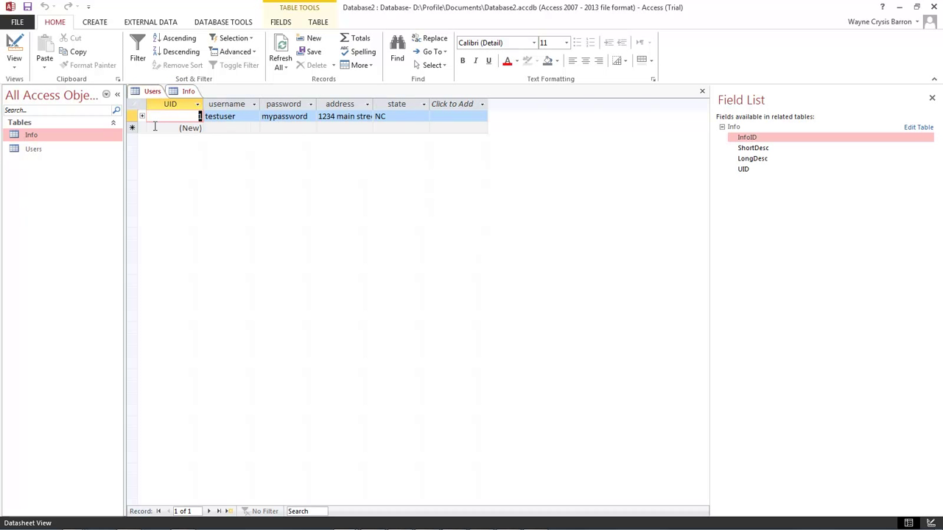
left_click(142, 117)
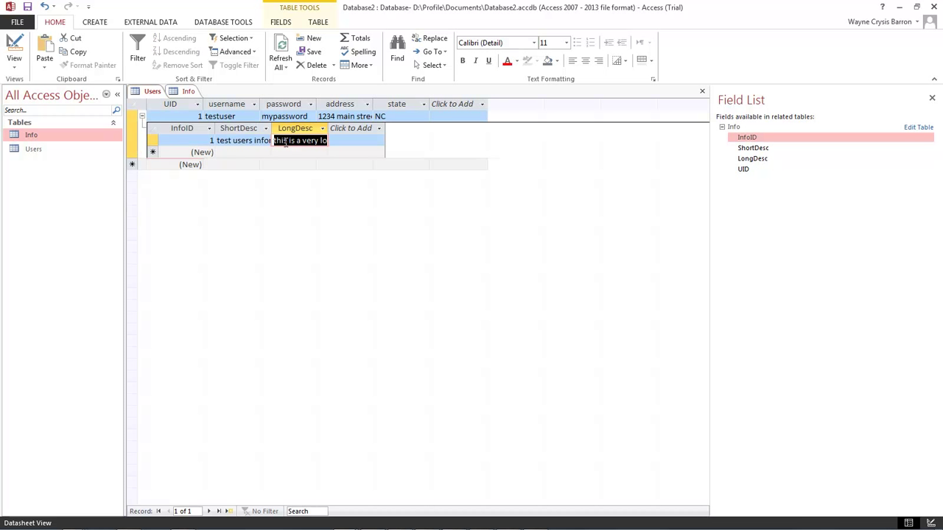
left_click(143, 117)
left_click(189, 92)
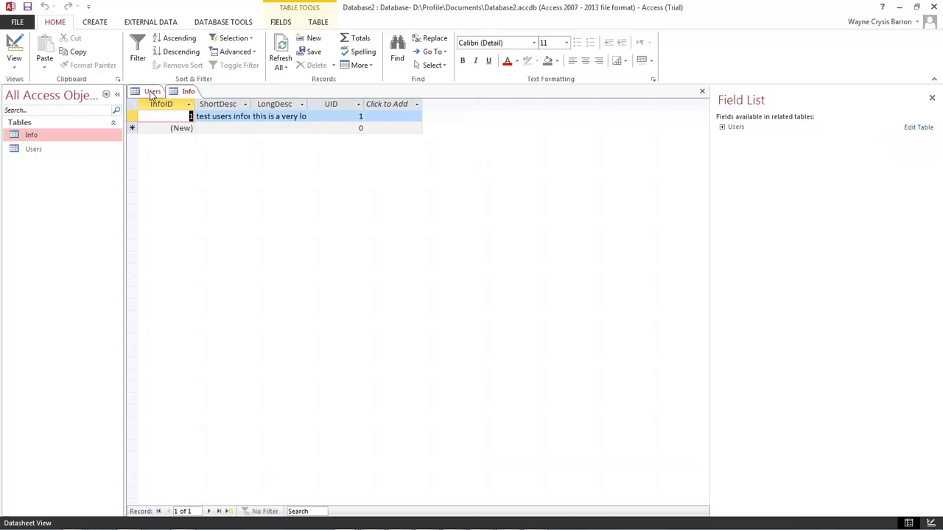